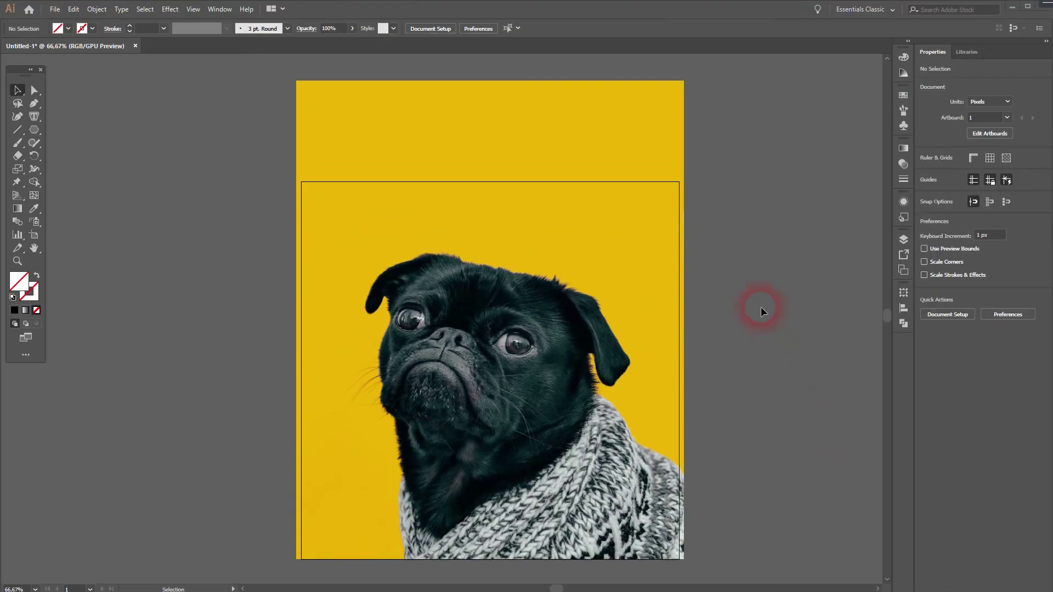
Step: Check the view settings, then select and deselect the pug photo
click(194, 8)
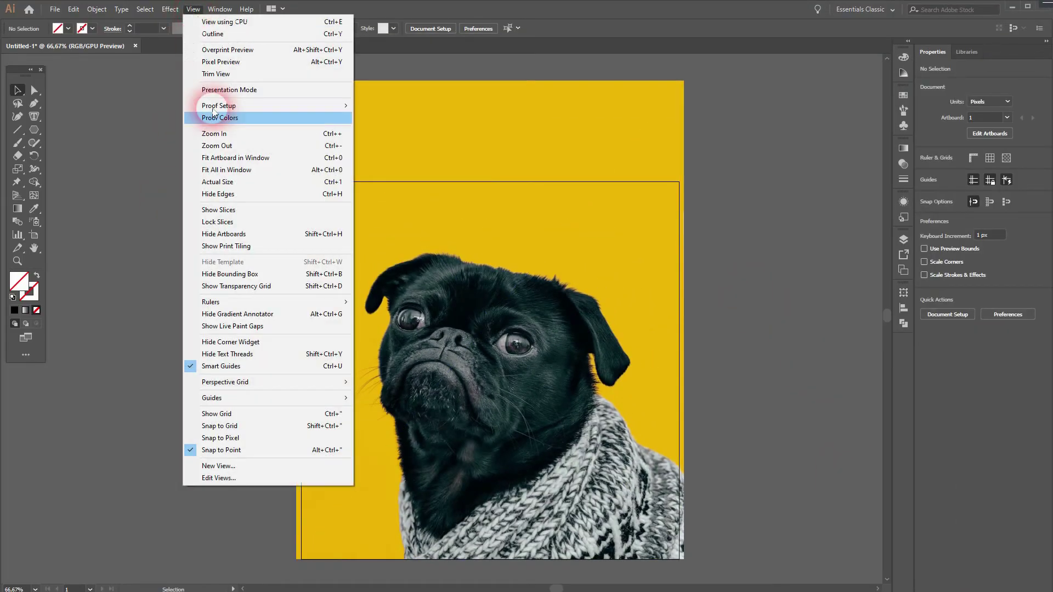
click(107, 290)
click(598, 334)
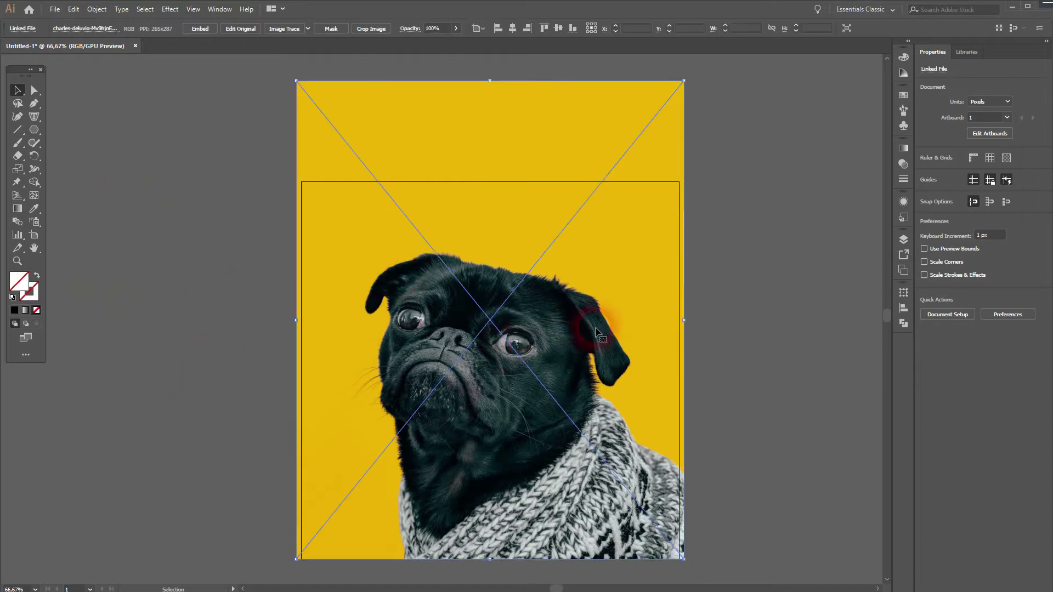
click(740, 320)
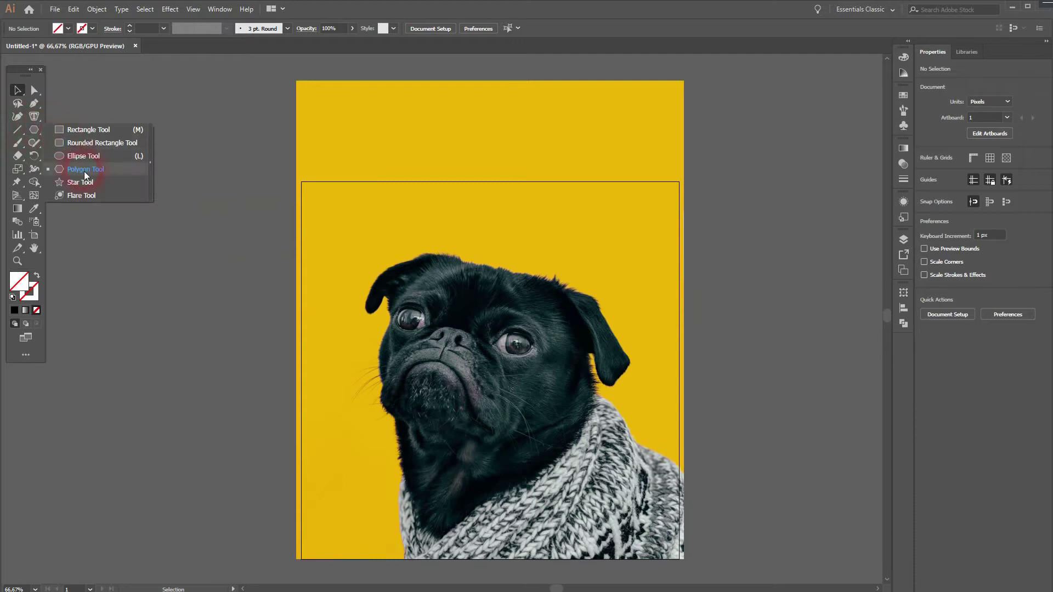
Step: Draw a white-filled hexagon over the pug's face with the Polygon Tool
drag(35, 127, 99, 168)
drag(444, 297, 555, 366)
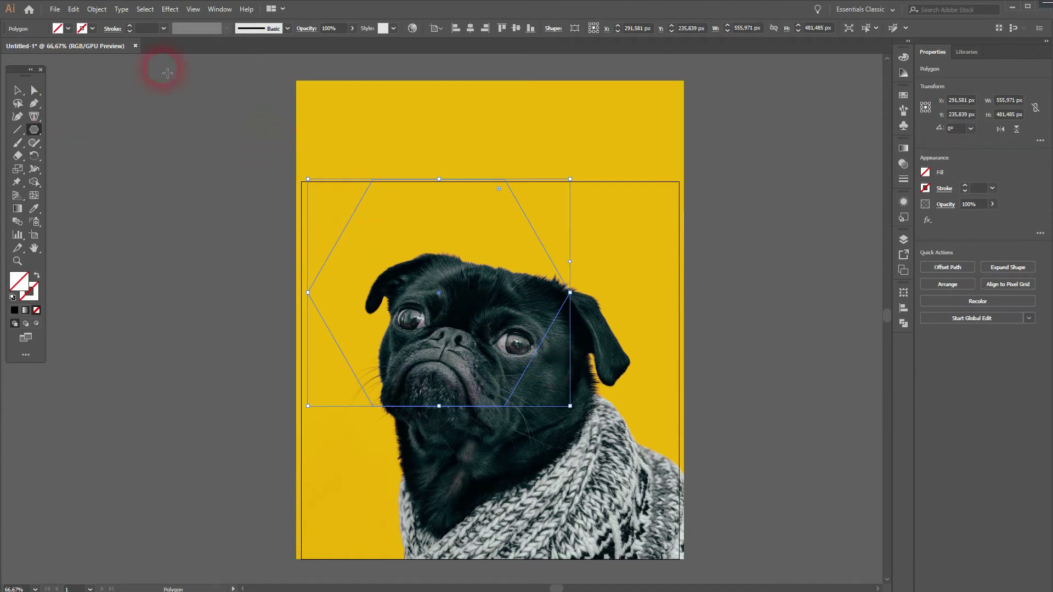
click(69, 29)
click(30, 50)
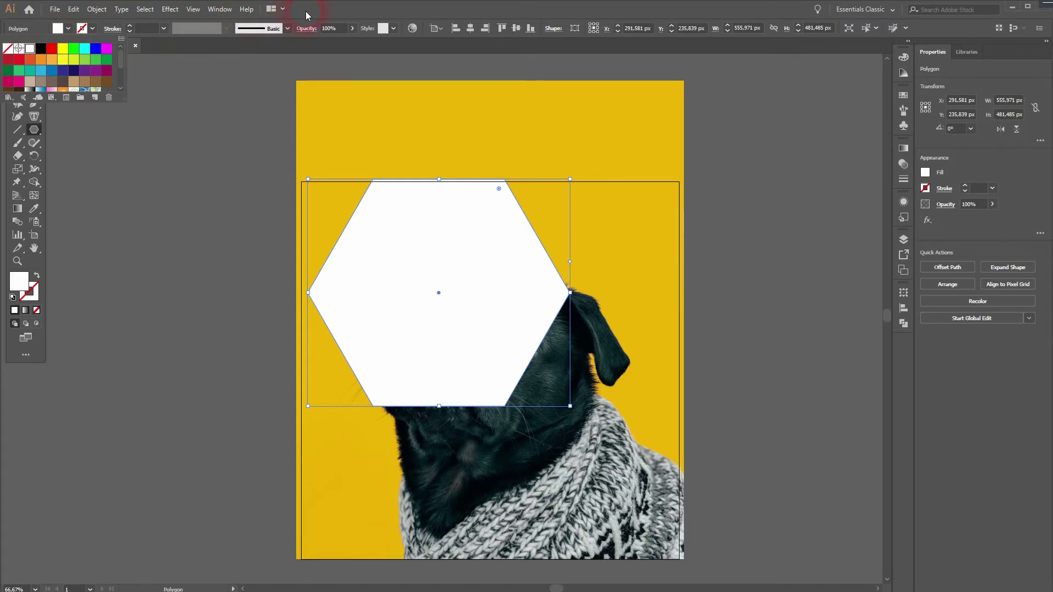
click(130, 75)
click(17, 91)
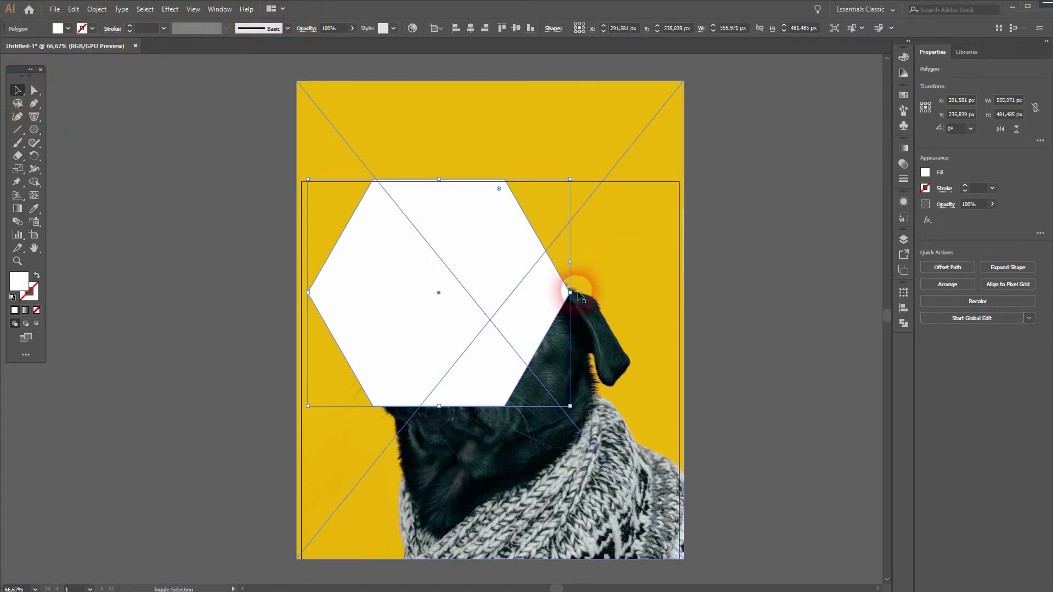
Step: Rotate the hexagon point-up, move it down, enlarge it from its side, and nudge it lower
drag(580, 298, 430, 202)
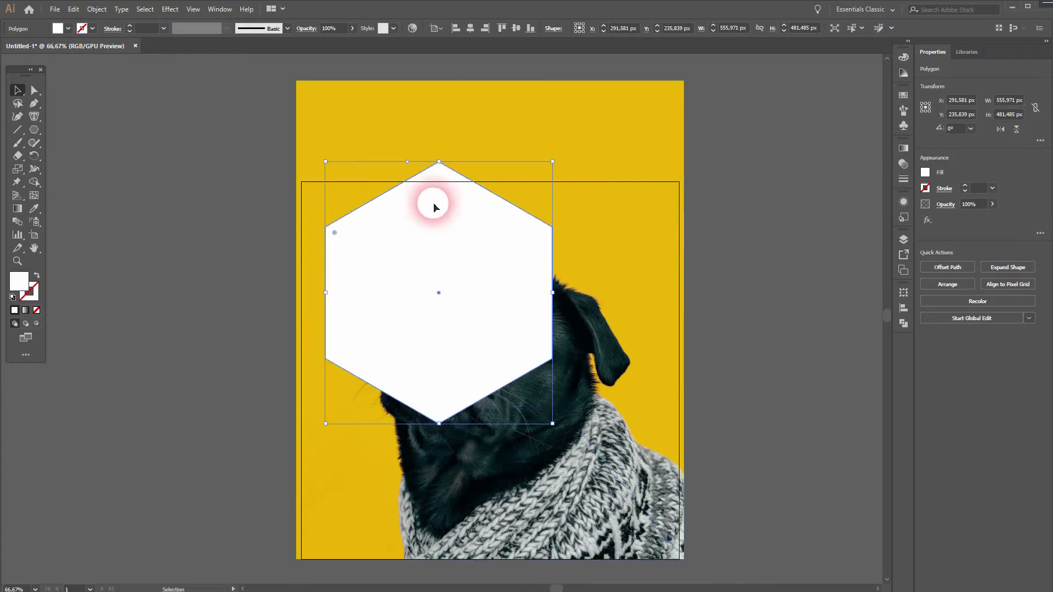
drag(468, 274, 526, 348)
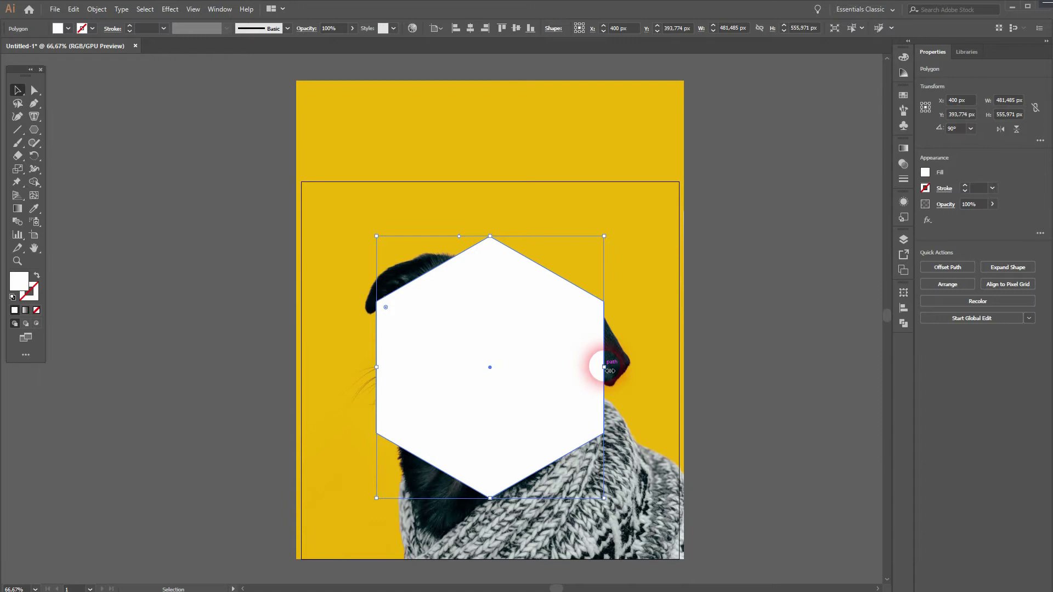
drag(610, 371, 641, 374)
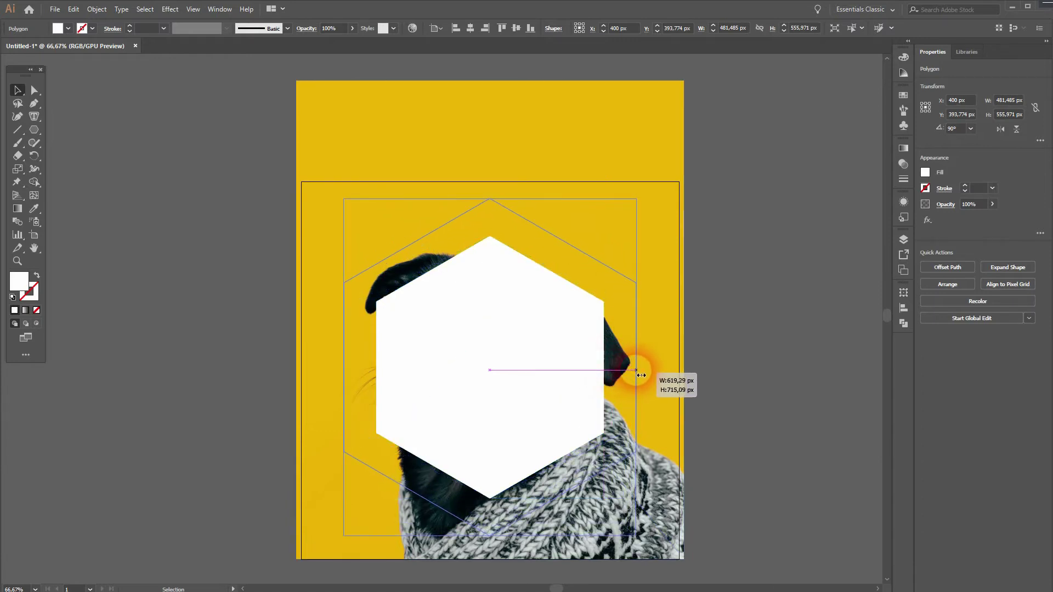
drag(642, 374, 649, 369)
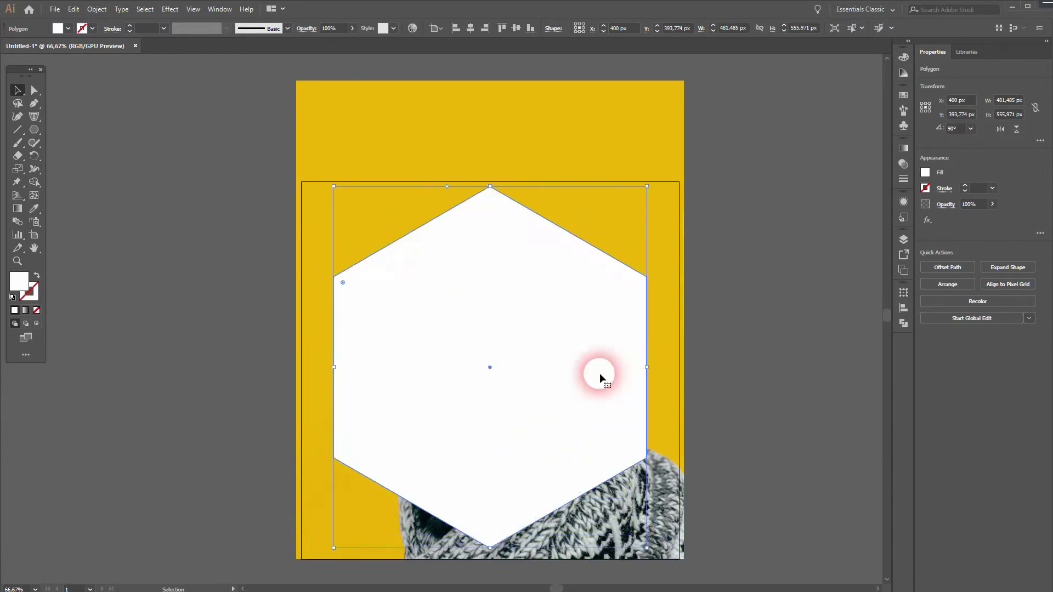
drag(549, 364, 549, 376)
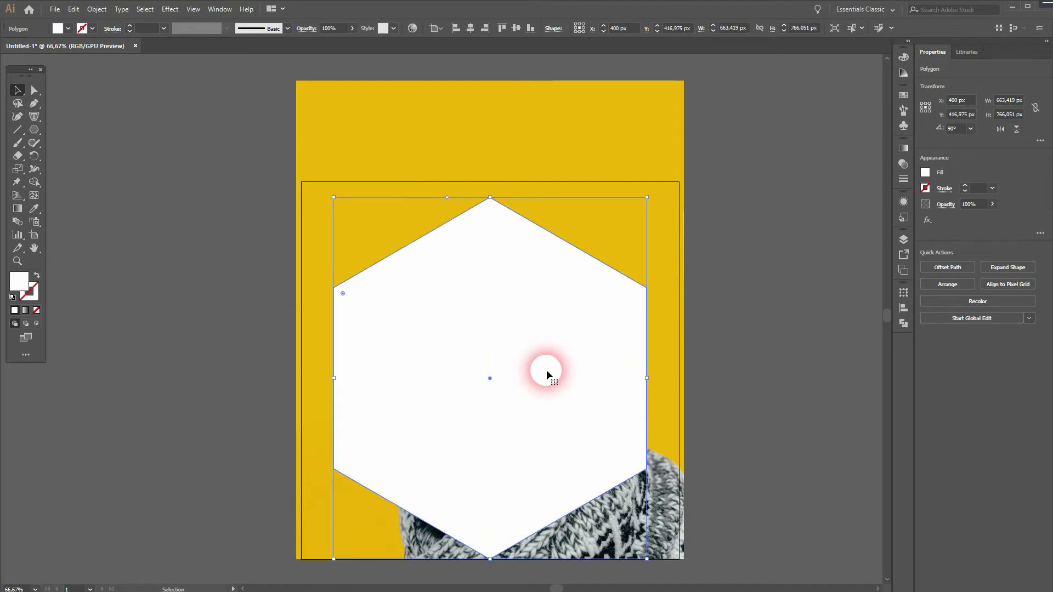
click(725, 403)
click(470, 308)
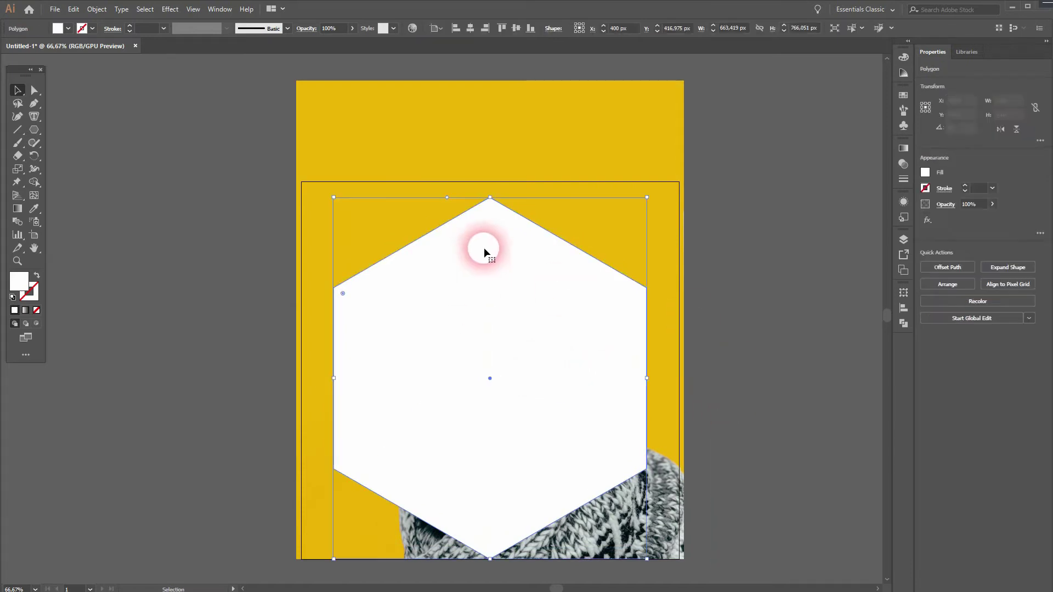
Step: Bring the hexagon to front, select it with the photo, and make a clipping mask
right_click(483, 247)
mouse_move(542, 432)
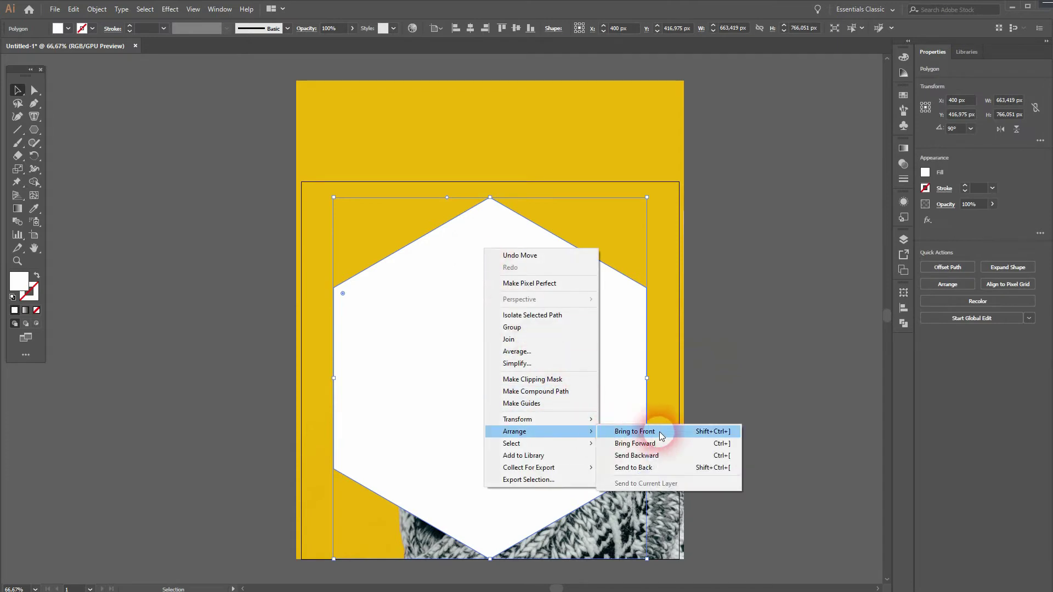
click(650, 431)
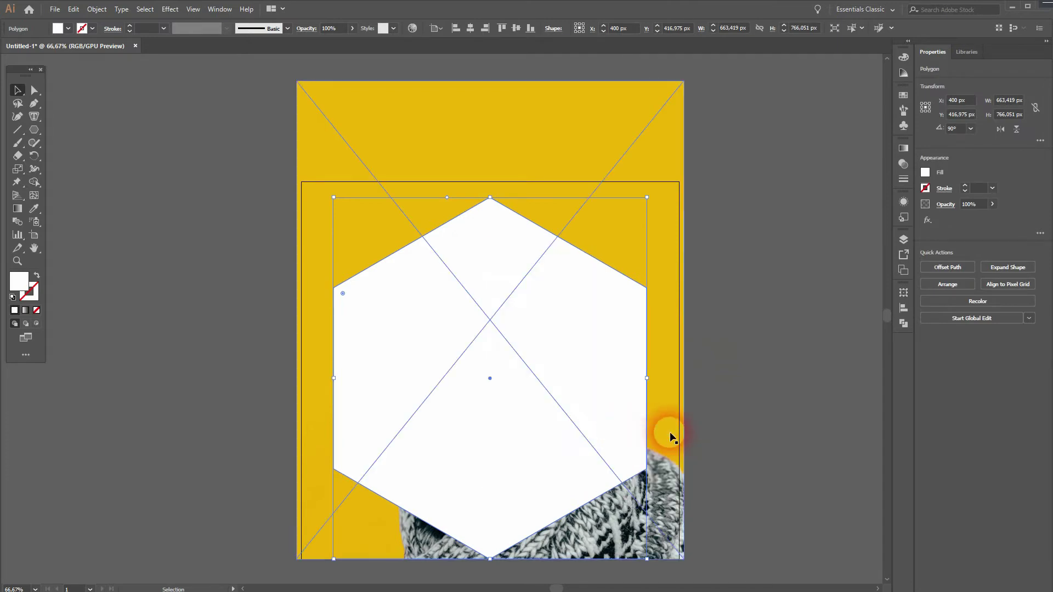
click(650, 134)
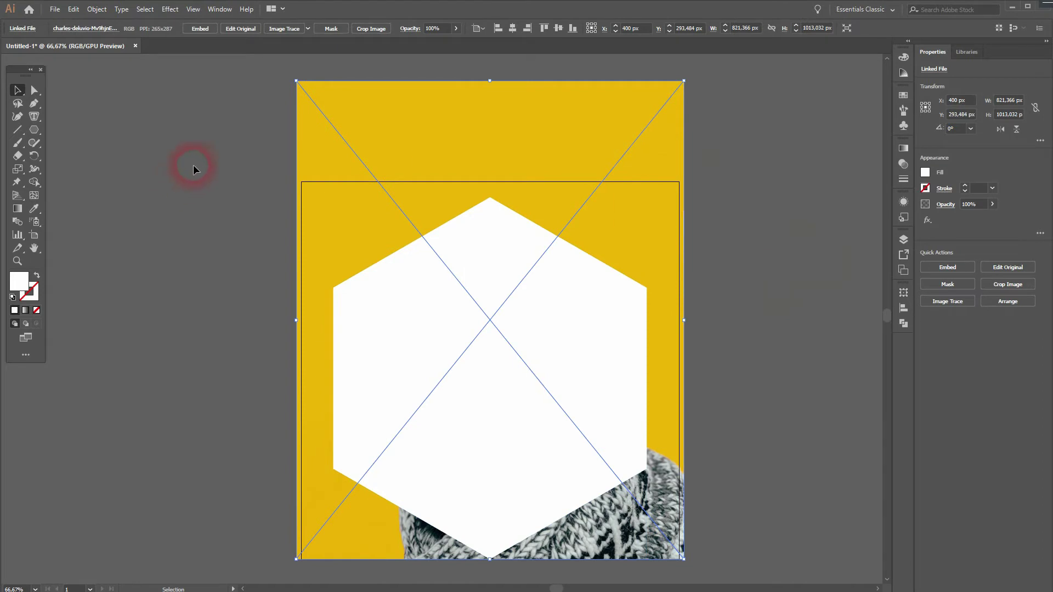
shift+click(469, 341)
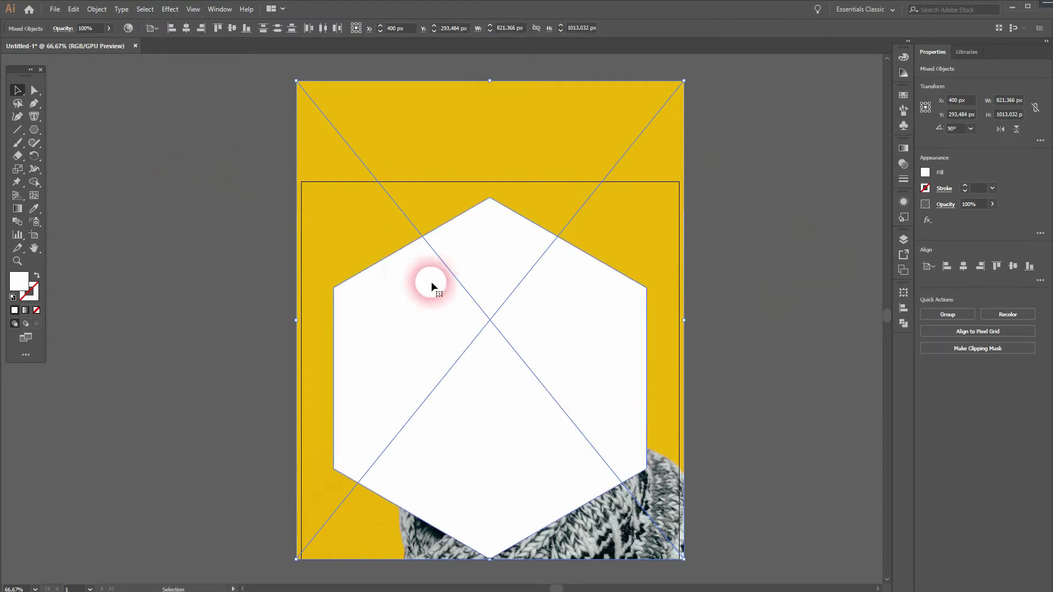
click(104, 10)
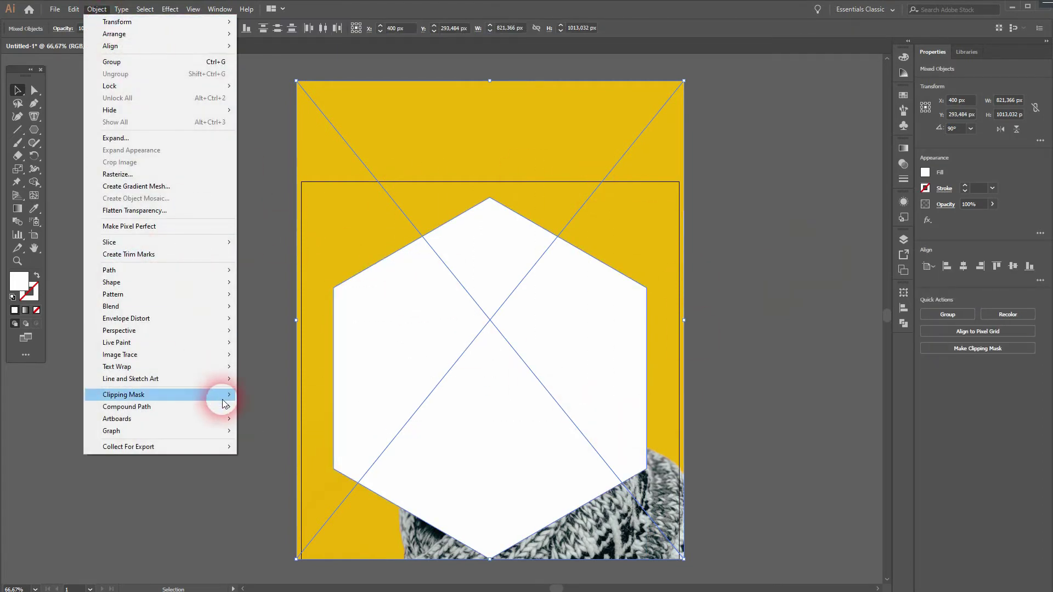
mouse_move(123, 395)
click(306, 398)
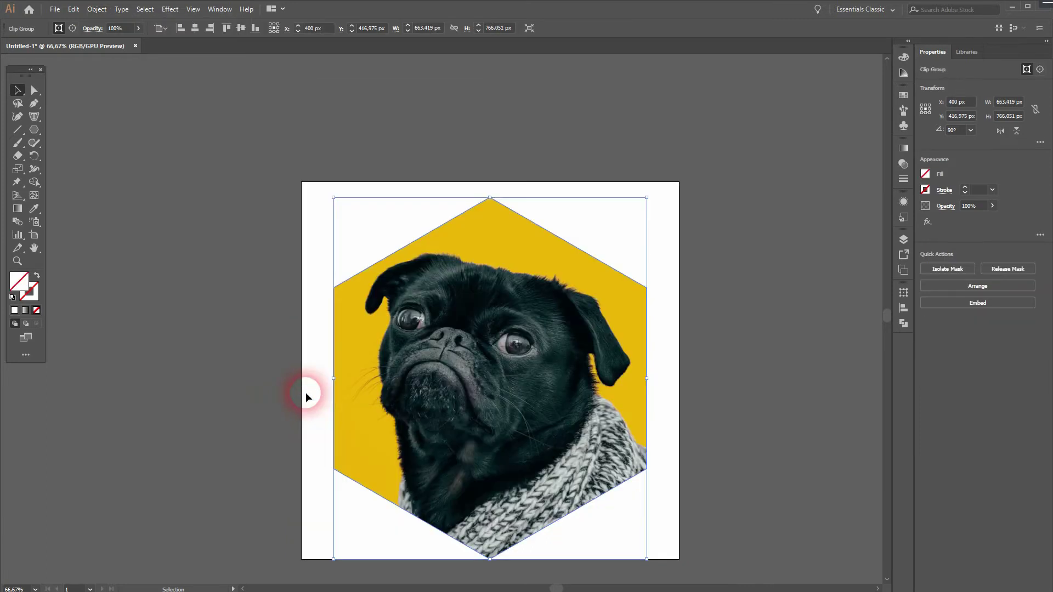
click(783, 358)
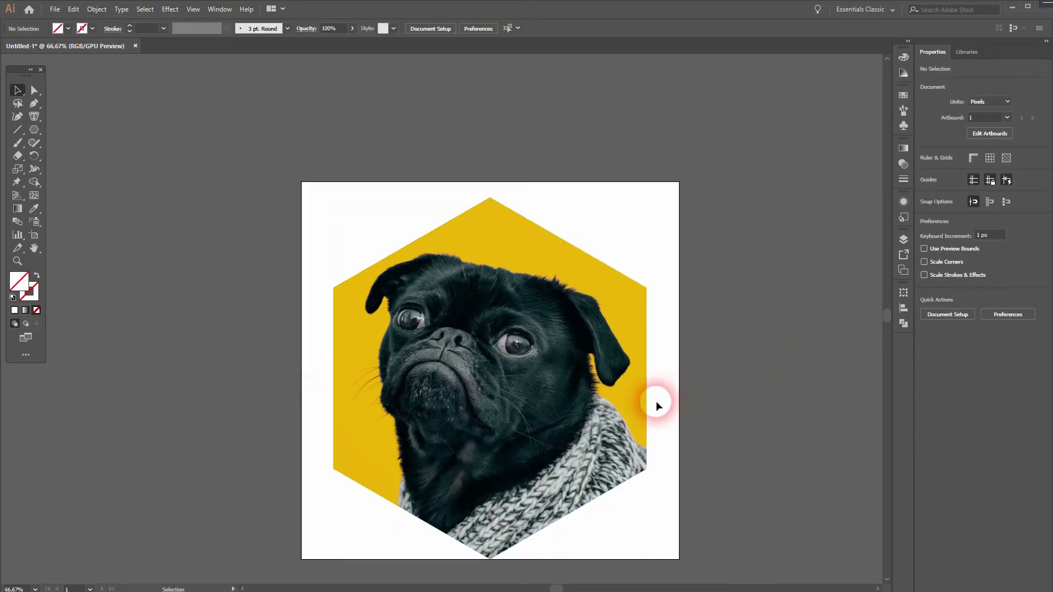
Step: Shrink the hexagon clip group slightly and move it a little lower
click(646, 369)
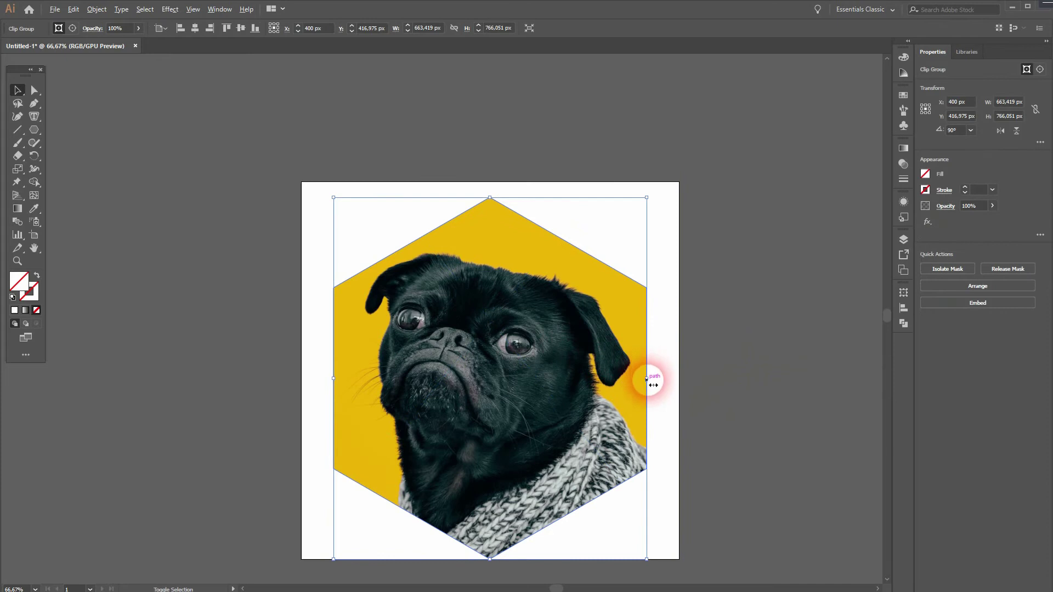
drag(648, 374, 626, 377)
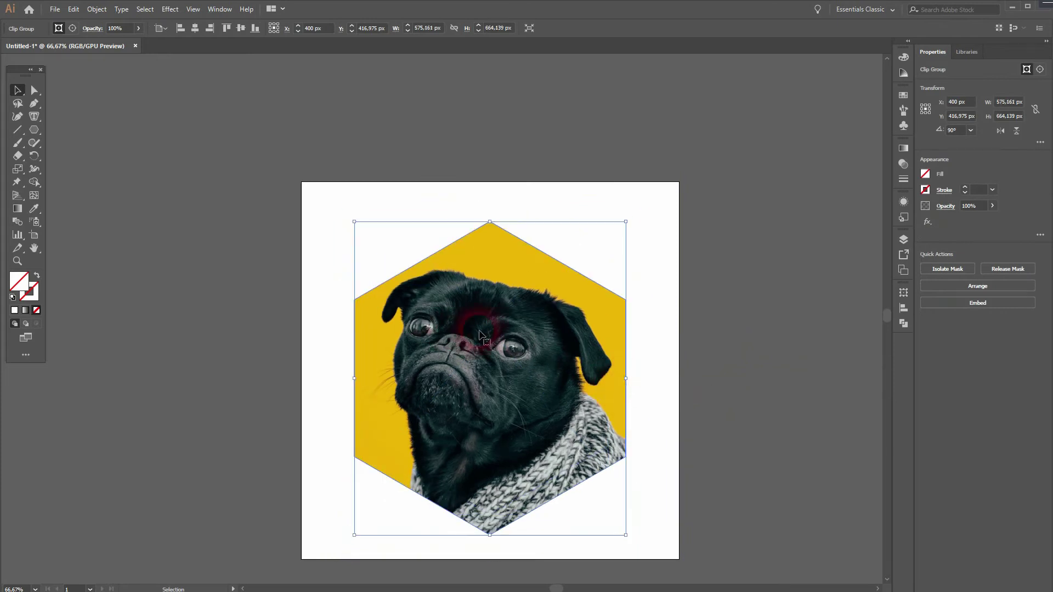
click(666, 272)
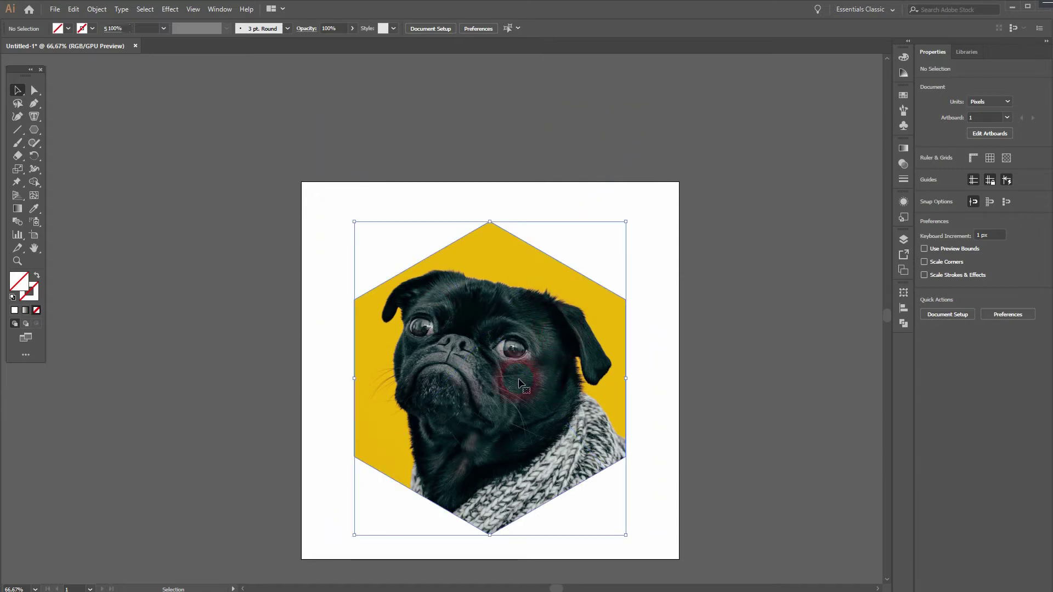
drag(544, 384, 527, 385)
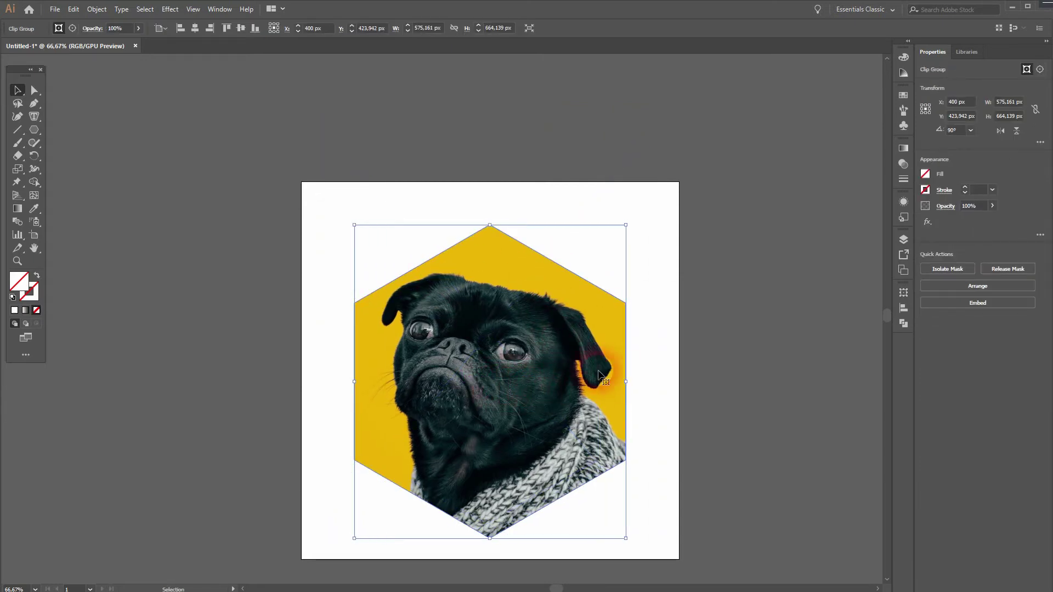
Step: Enter the clip group, select the pug photo inside, and shift it around
double_click(494, 347)
click(73, 189)
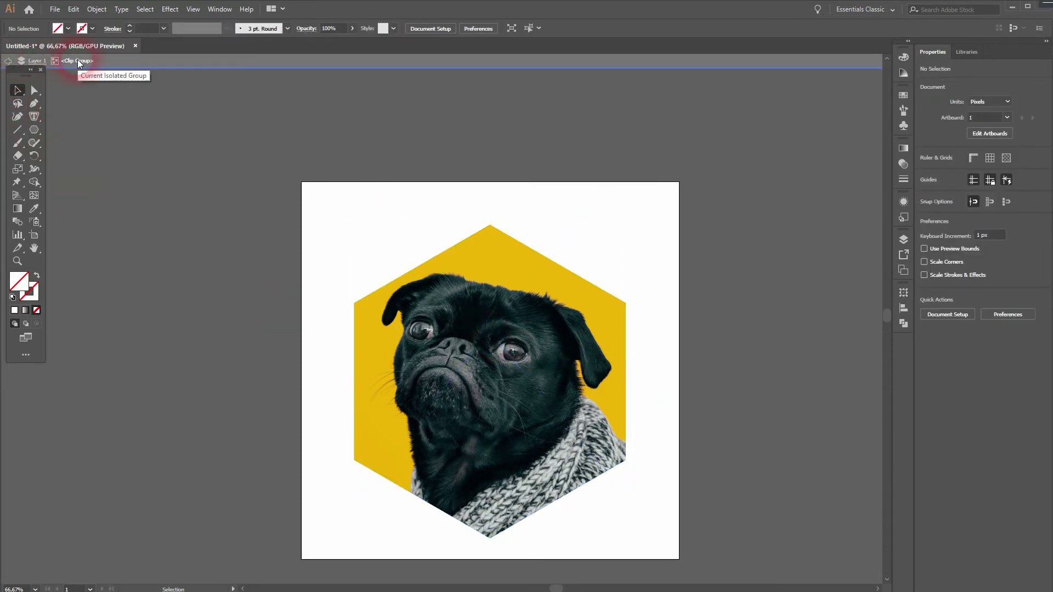
click(466, 320)
drag(505, 349, 513, 363)
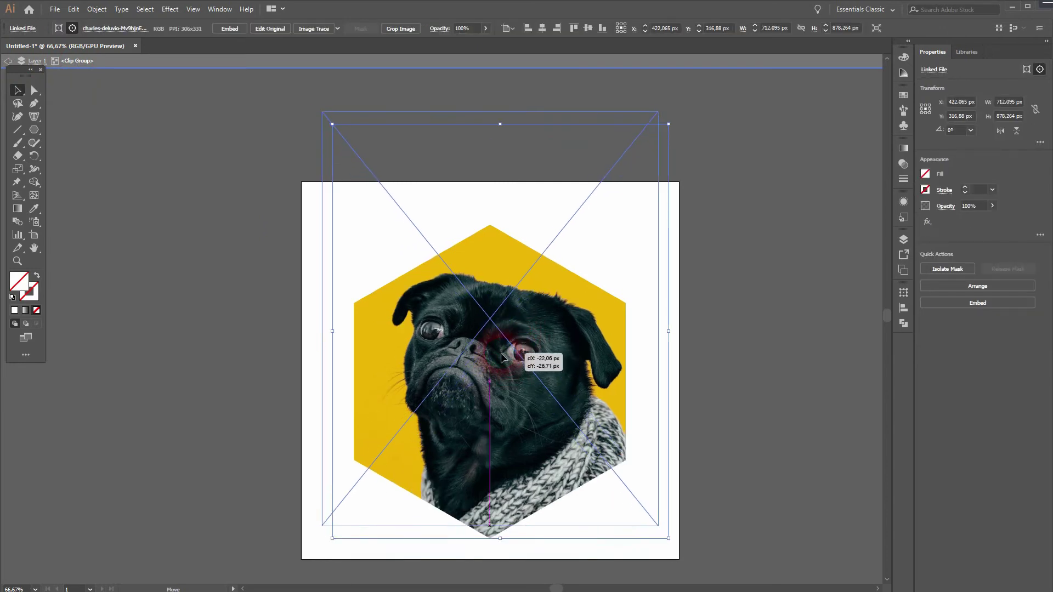
mouse_move(514, 362)
mouse_down()
mouse_move(504, 362)
mouse_move(523, 362)
mouse_up()
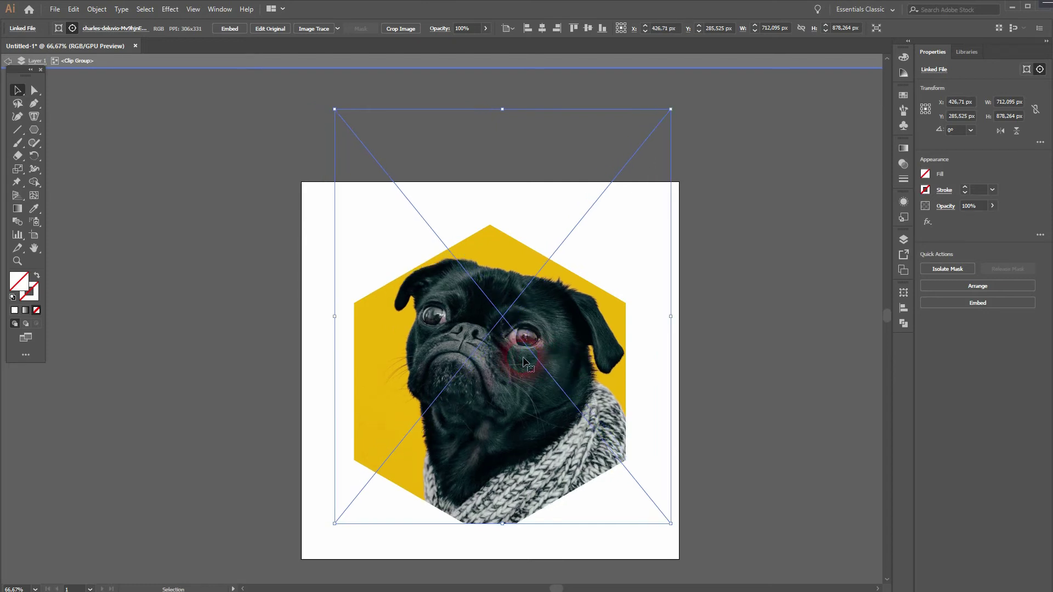
Step: Scale the pug photo up slightly, nudge it upward, and exit isolation mode
click(799, 450)
drag(543, 428, 542, 414)
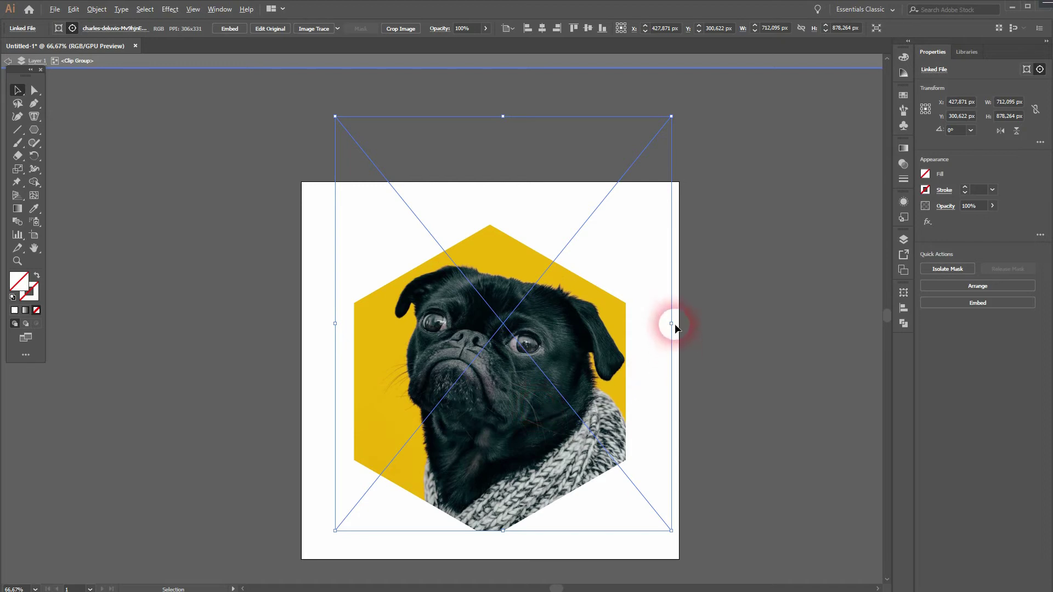
drag(671, 323, 677, 323)
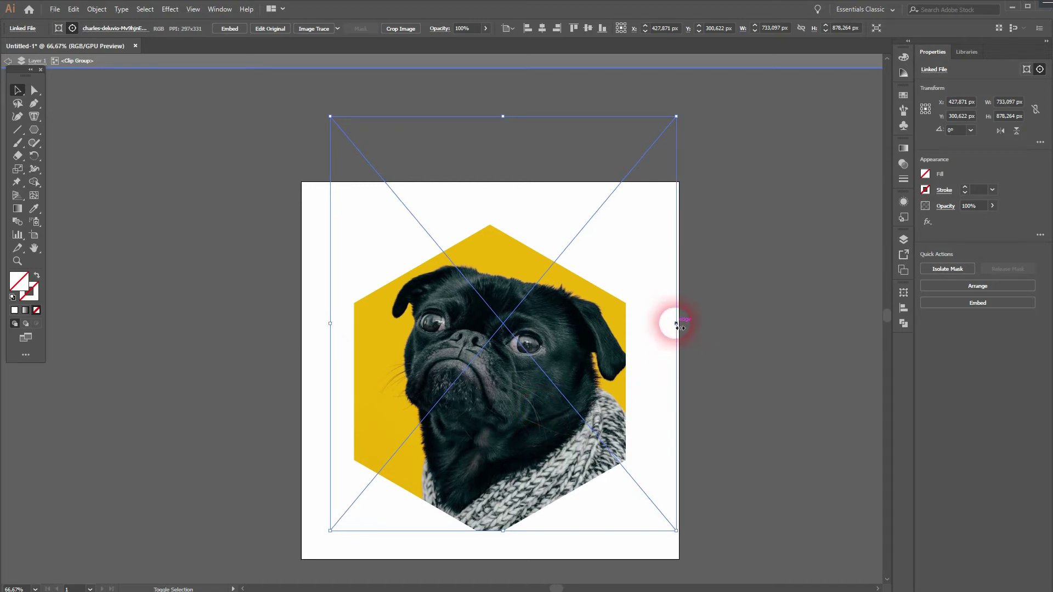
mouse_move(676, 323)
mouse_down()
mouse_move(671, 333)
mouse_move(680, 323)
mouse_up()
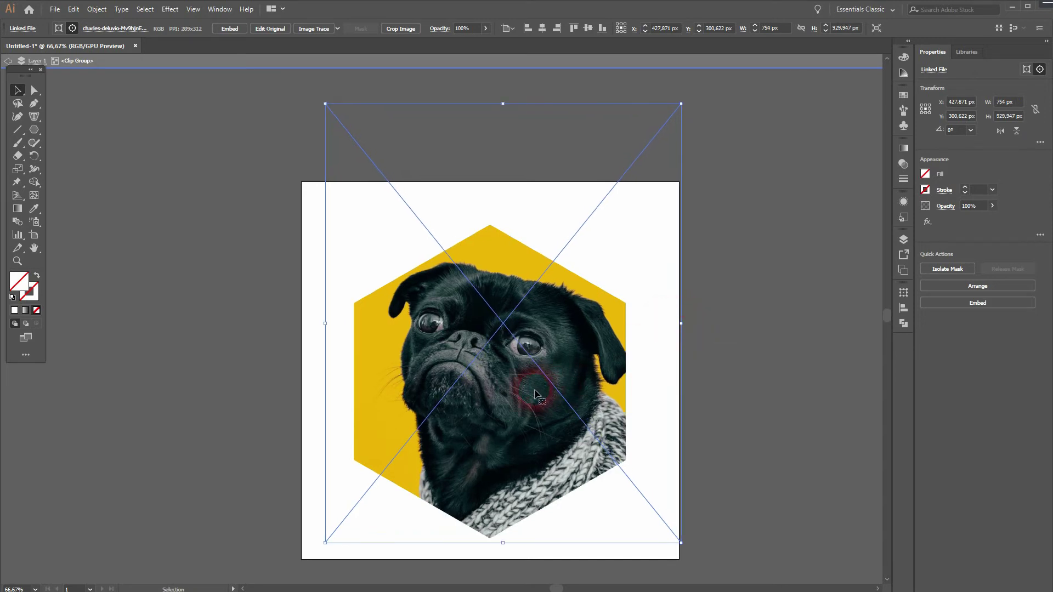
drag(529, 384, 530, 381)
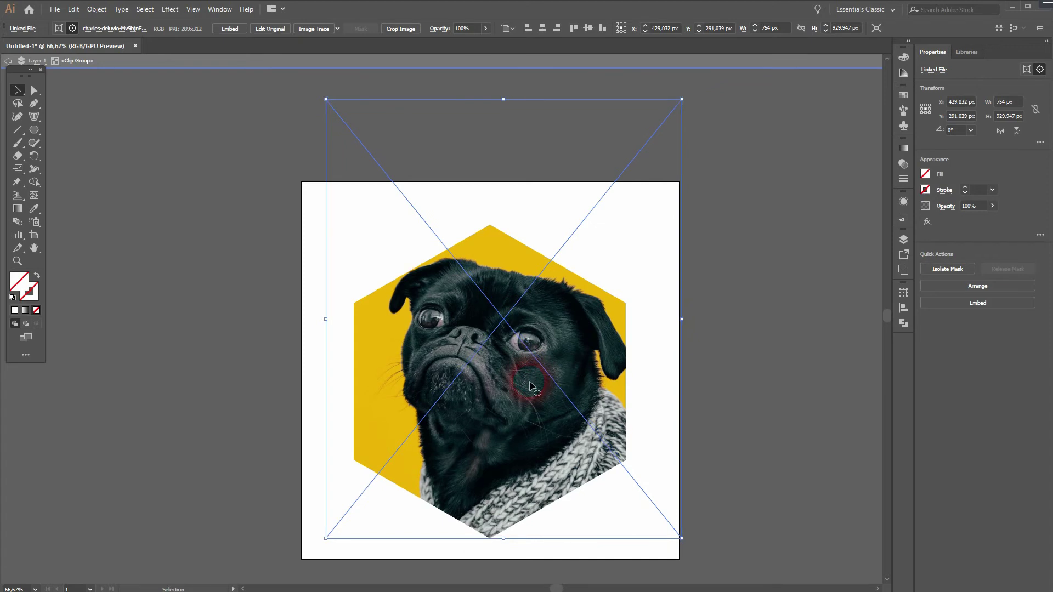
click(12, 62)
Step: Move the clipped pug slightly right and reselect the clip group
drag(521, 449, 532, 449)
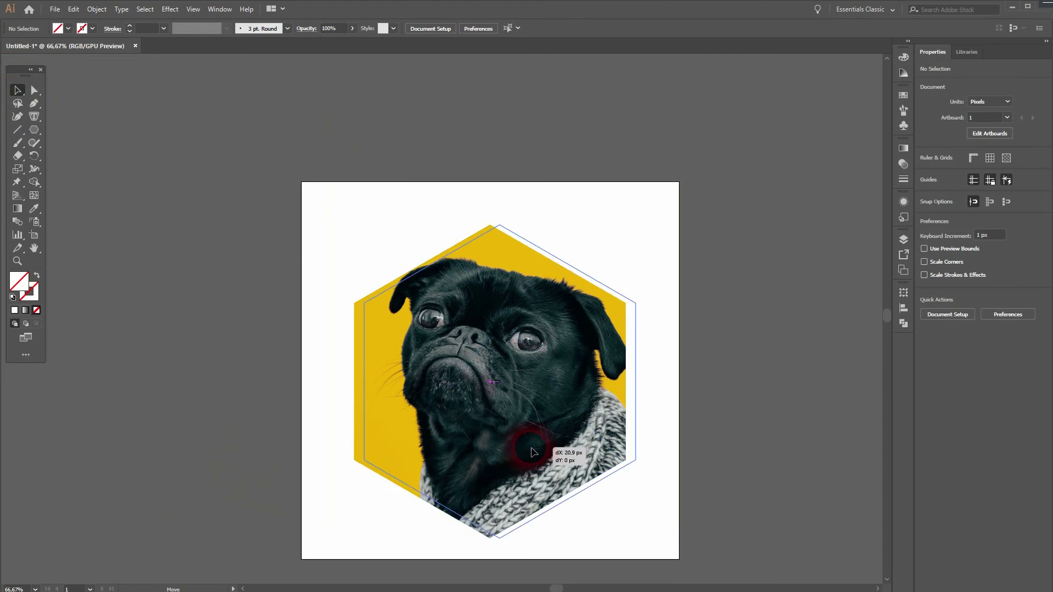
click(756, 387)
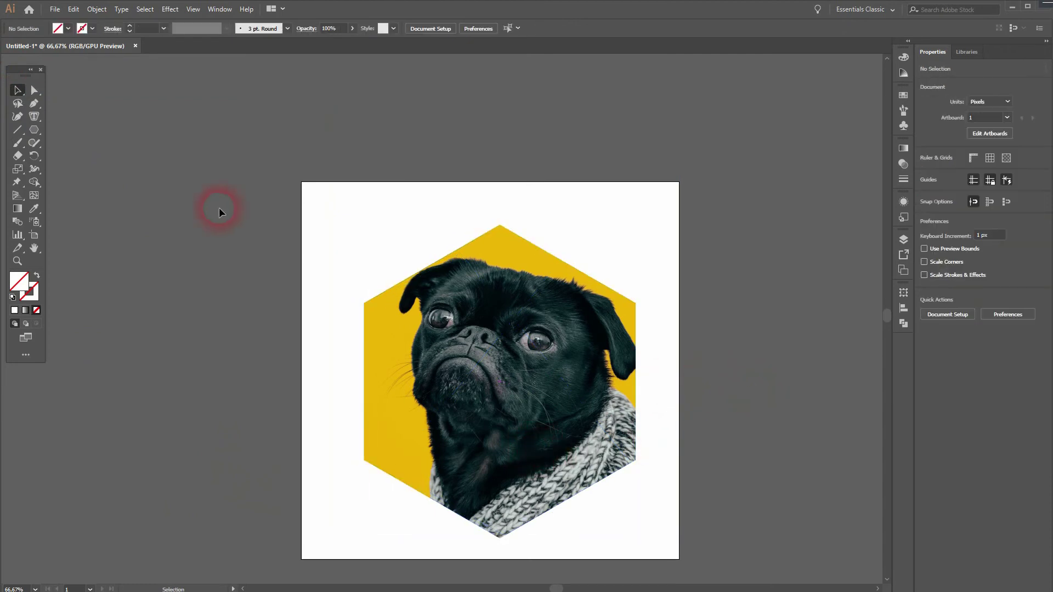
drag(219, 208, 507, 399)
Step: Release the hexagon clipping mask and select photo, rectangle and hexagon together
click(110, 11)
mouse_move(123, 395)
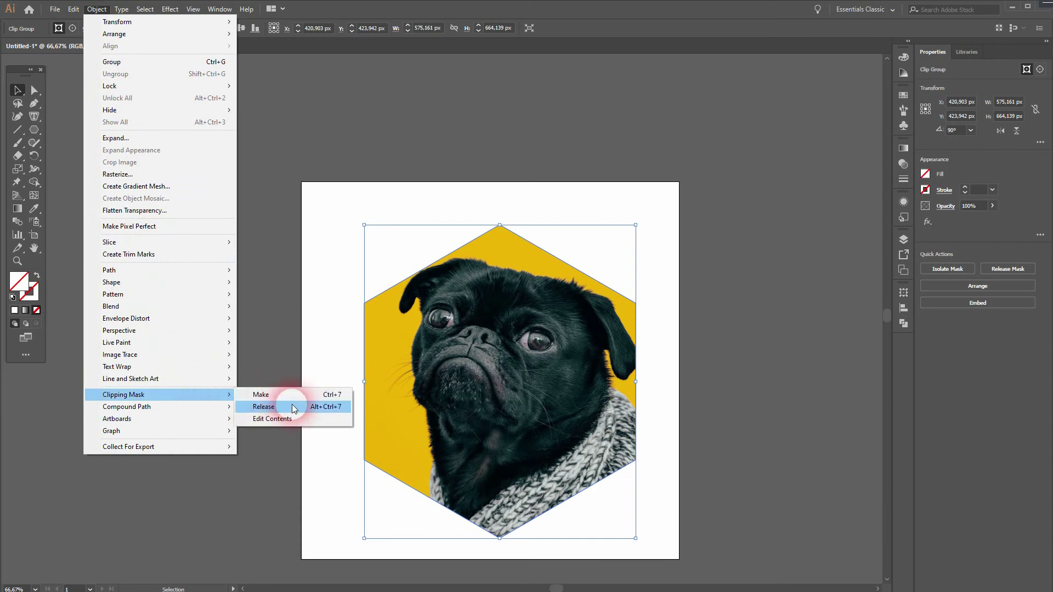
click(288, 406)
click(745, 318)
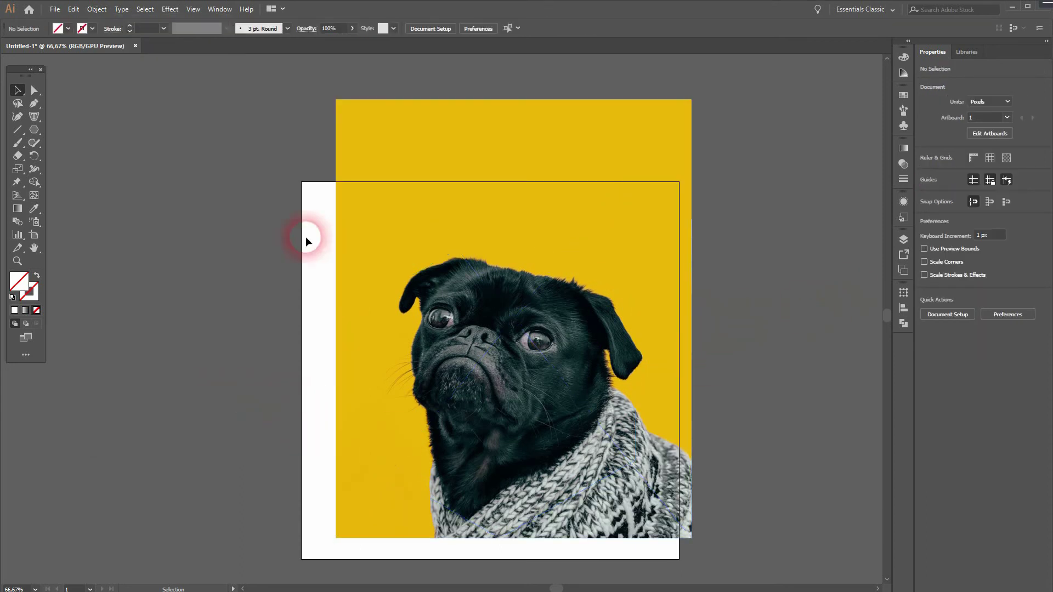
drag(258, 215, 705, 427)
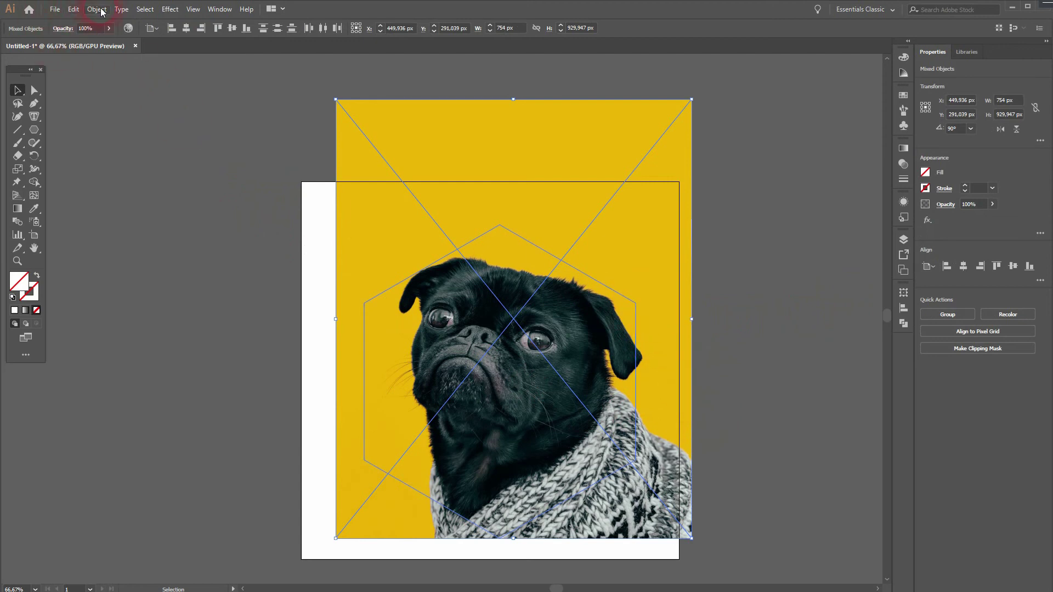
Step: Re-clip the photo to the hexagon with Ctrl+7, then shift the photo slightly left inside
key(ctrl+7)
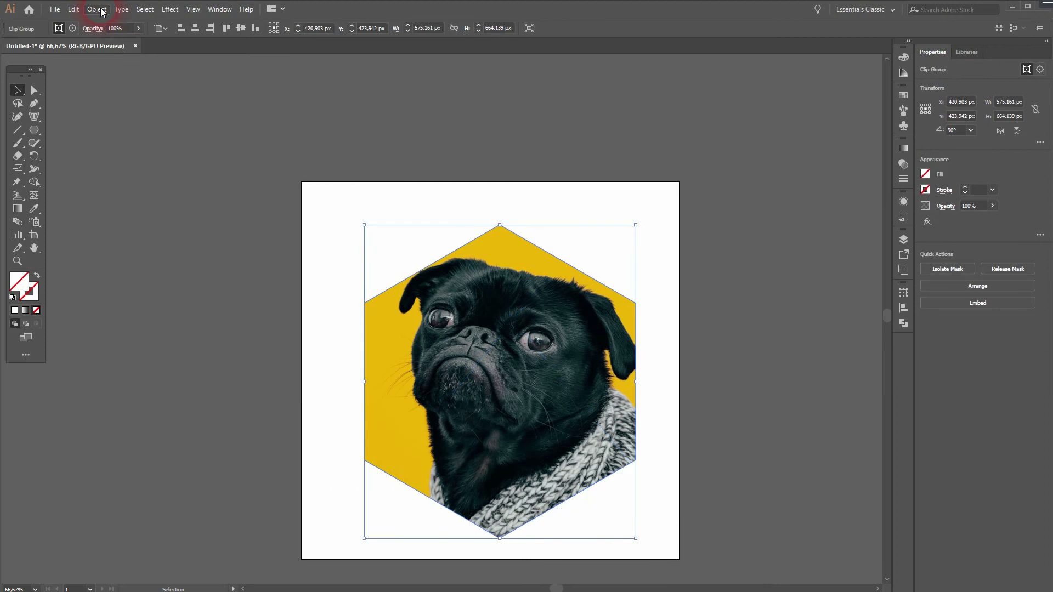
click(96, 9)
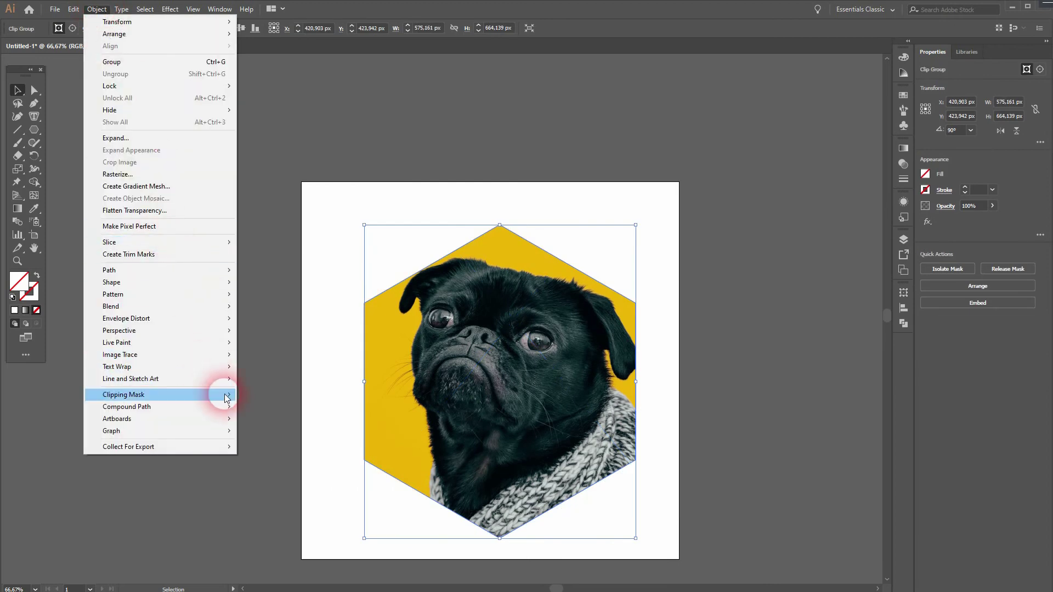
mouse_move(123, 395)
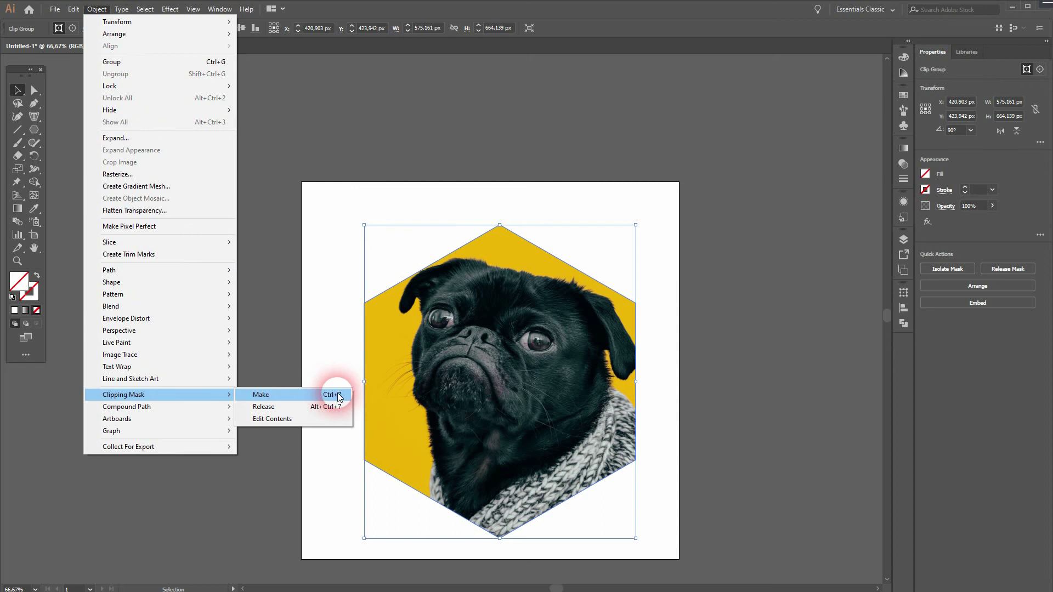
click(331, 419)
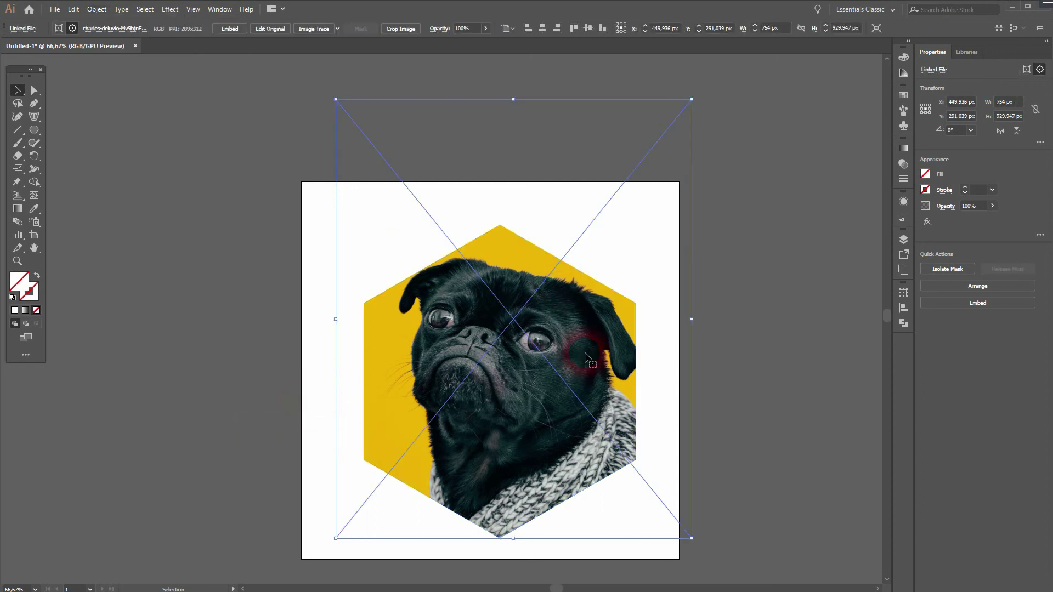
mouse_move(589, 360)
mouse_down()
mouse_move(566, 359)
mouse_move(586, 354)
mouse_up()
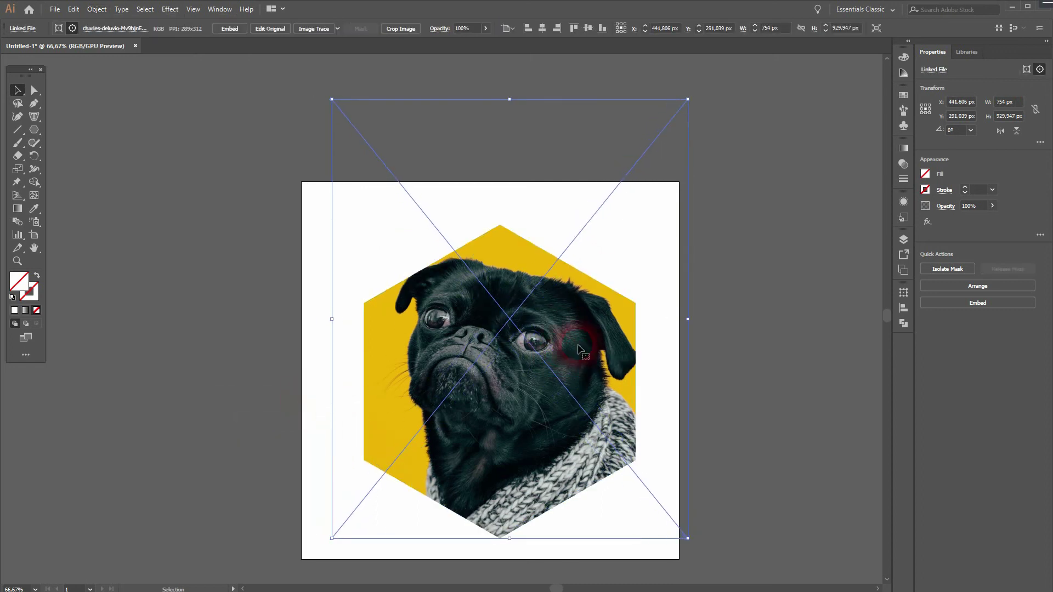
click(777, 327)
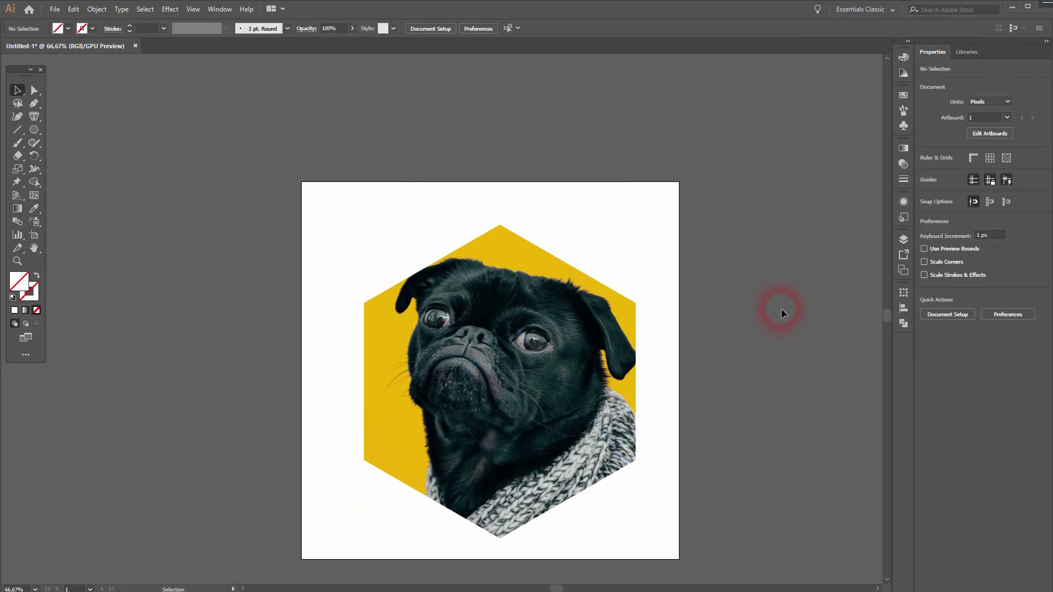